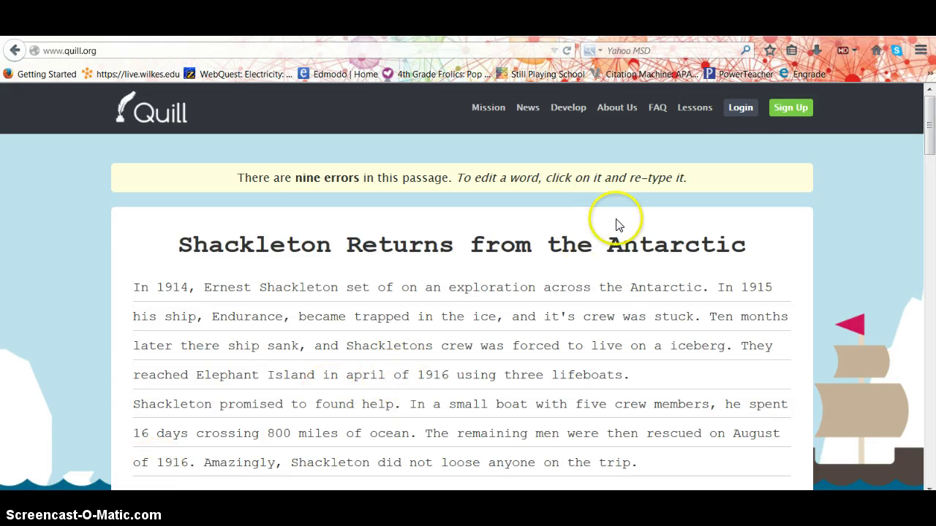
Leave the Shackleton practice passage and go to Quill's Login page
{"action": "left_click", "coordinate": [741, 117]}
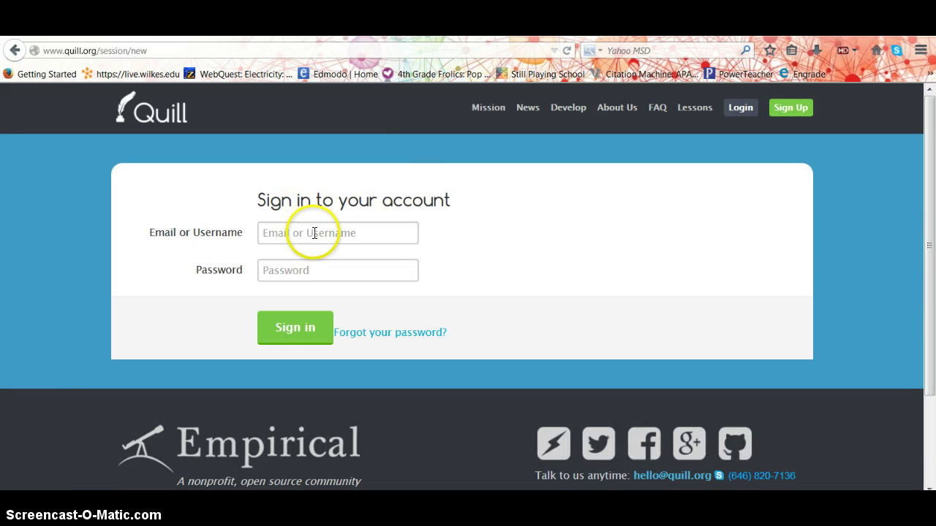
Enter the student's username and password and sign in to reach the profile page
{"action": "left_click", "coordinate": [314, 233]}
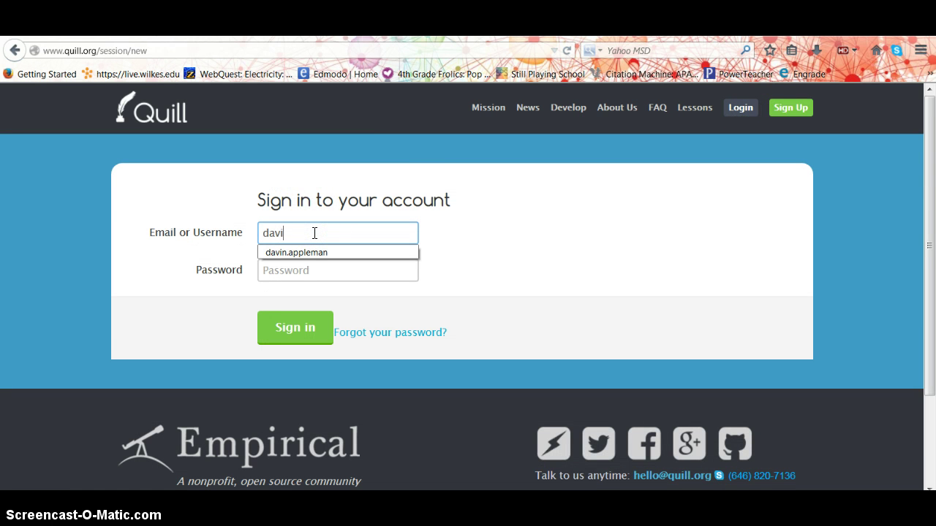
{"action": "key", "text": "Tab"}
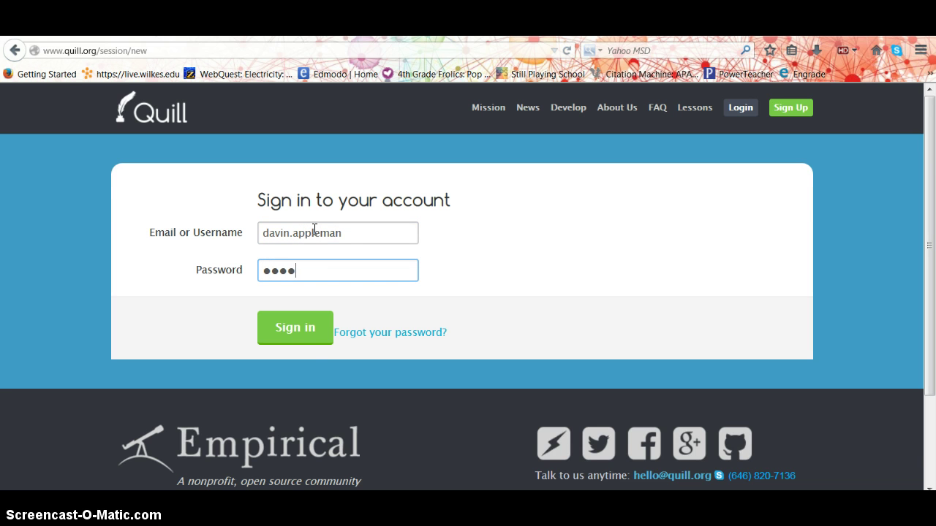
{"action": "left_click", "coordinate": [296, 331]}
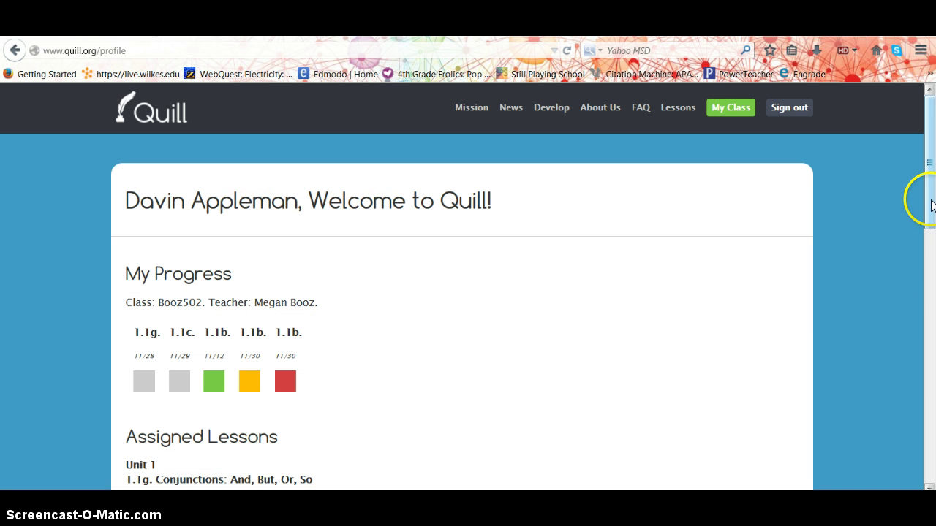
{"action": "scroll", "coordinate": [930, 208], "scroll_direction": "down", "scroll_amount": 2}
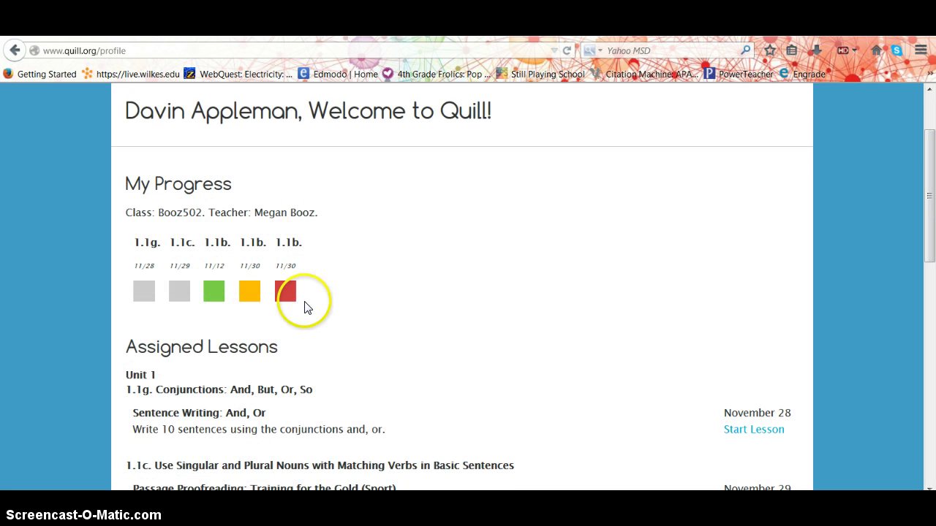
{"action": "mouse_move", "coordinate": [252, 295]}
{"action": "mouse_move", "coordinate": [219, 298]}
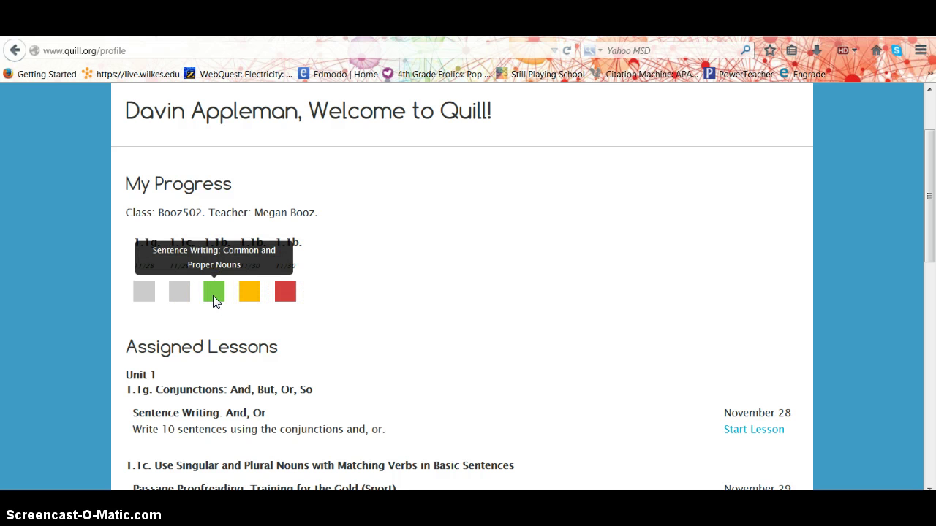
{"action": "left_click", "coordinate": [247, 294]}
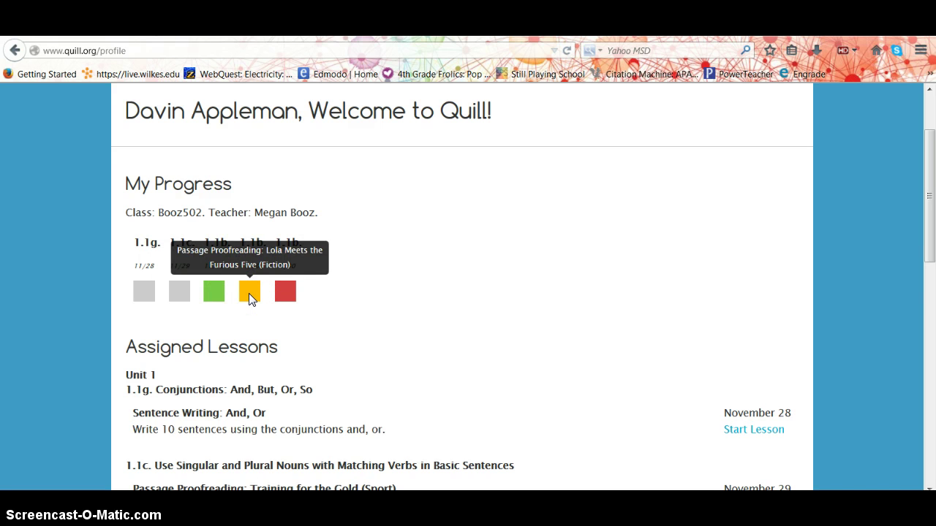
{"action": "left_click", "coordinate": [284, 294]}
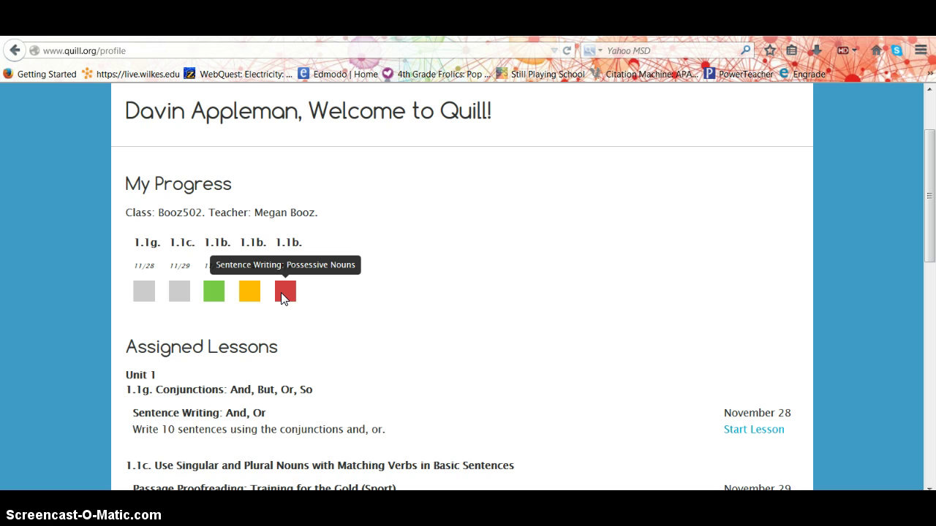
{"action": "mouse_move", "coordinate": [146, 293]}
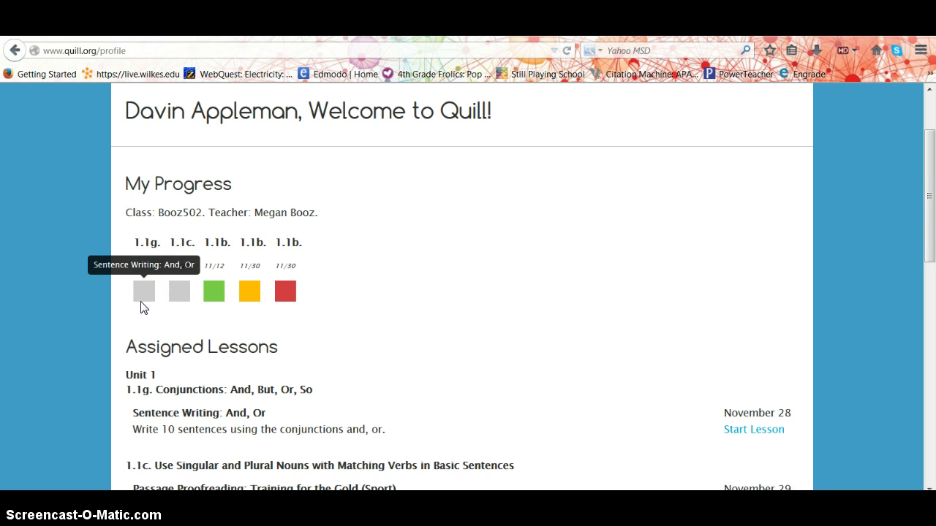
{"action": "left_click", "coordinate": [143, 316]}
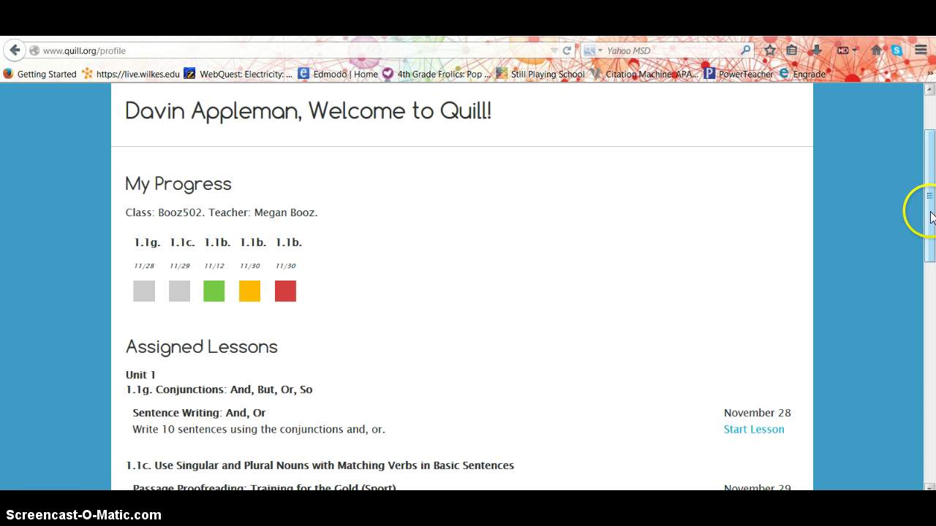
{"action": "left_click_drag", "start_coordinate": [932, 218], "coordinate": [931, 296]}
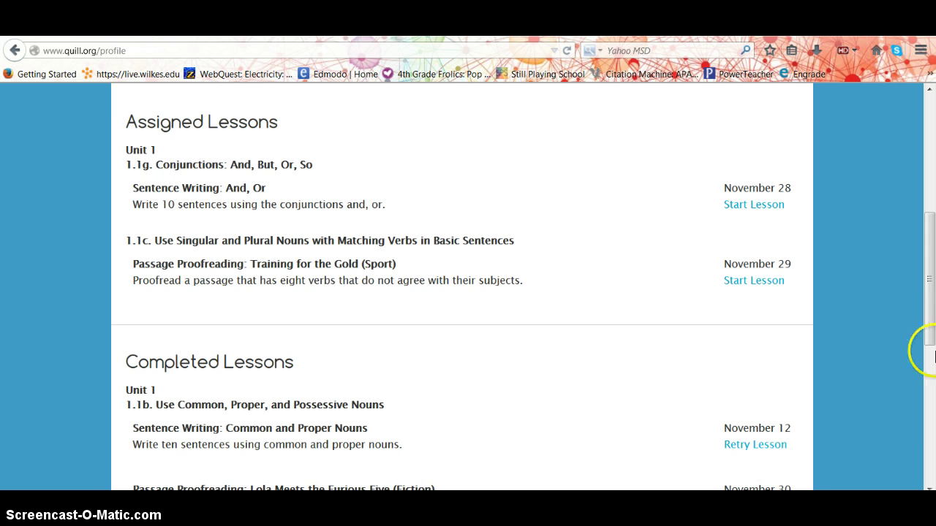
{"action": "left_click_drag", "start_coordinate": [931, 313], "coordinate": [904, 393]}
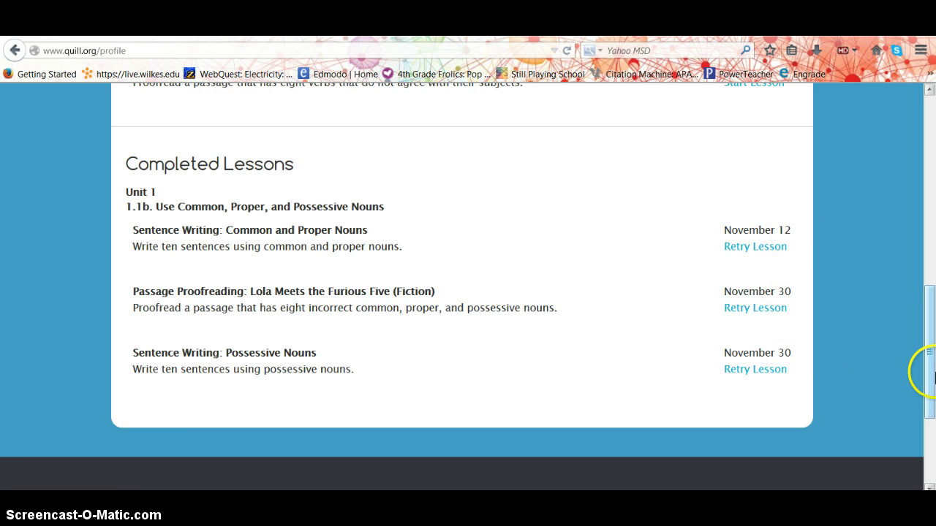
{"action": "left_click_drag", "start_coordinate": [933, 377], "coordinate": [932, 285]}
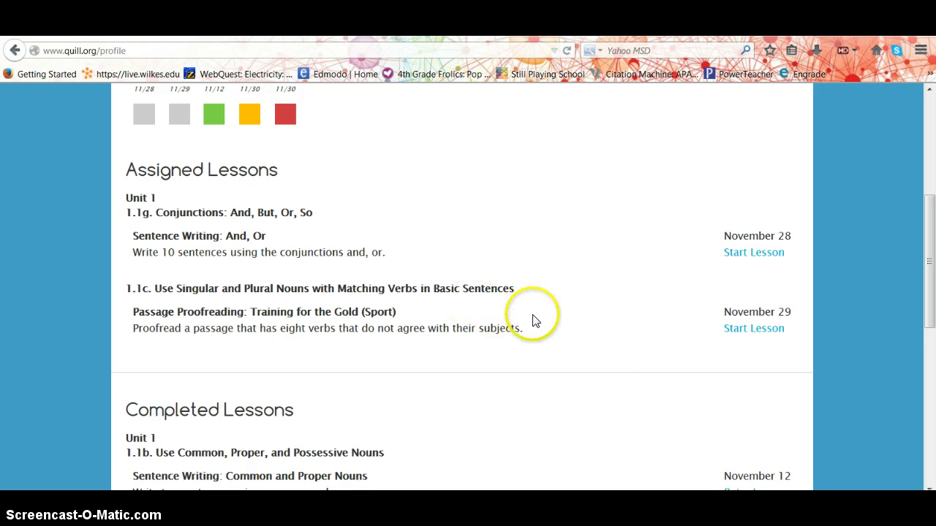
Start Training for the Gold and submit the passage unedited, flagging eats, swim, runs, orders
{"action": "left_click", "coordinate": [749, 338]}
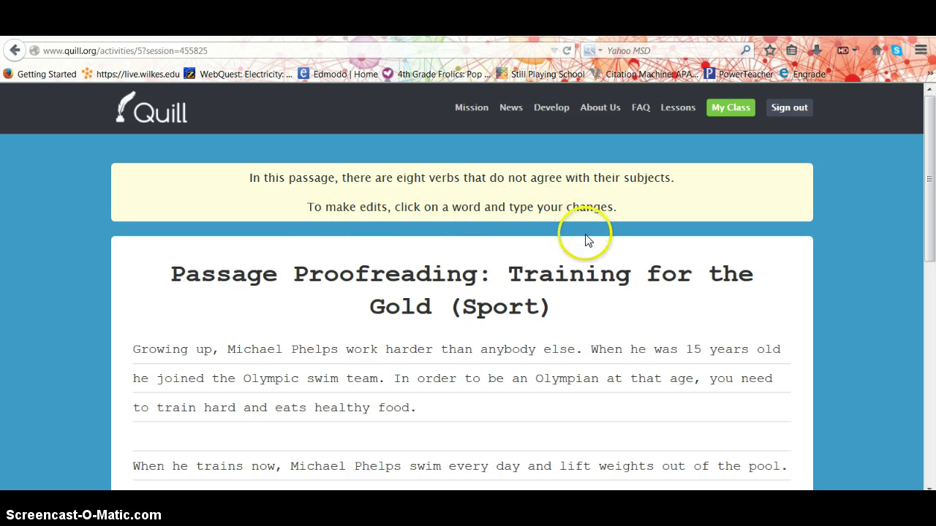
{"action": "left_click_drag", "start_coordinate": [931, 176], "coordinate": [930, 254]}
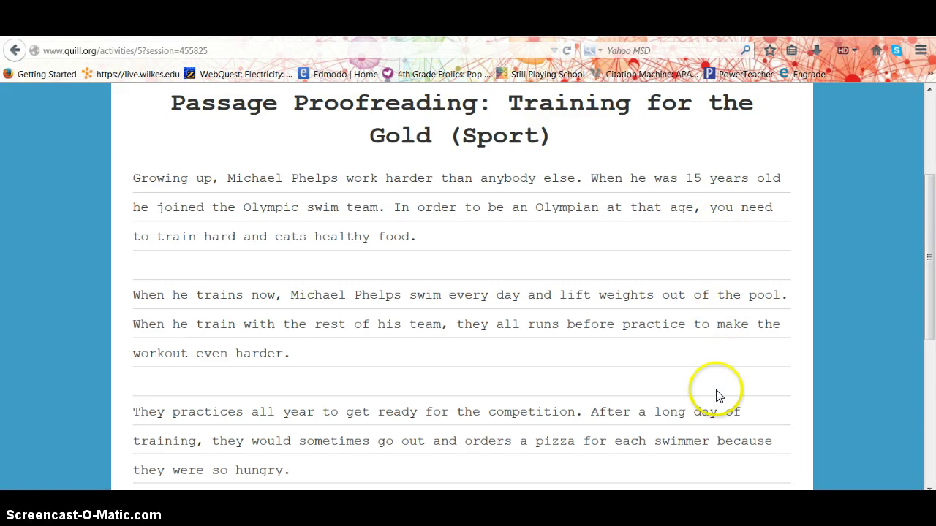
{"action": "left_click_drag", "start_coordinate": [933, 289], "coordinate": [932, 323]}
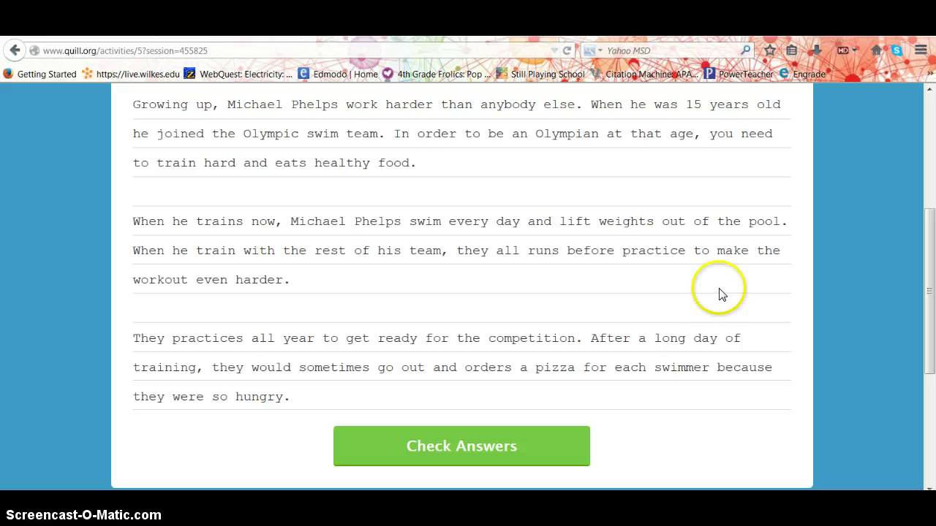
{"action": "left_click_drag", "start_coordinate": [931, 275], "coordinate": [930, 286]}
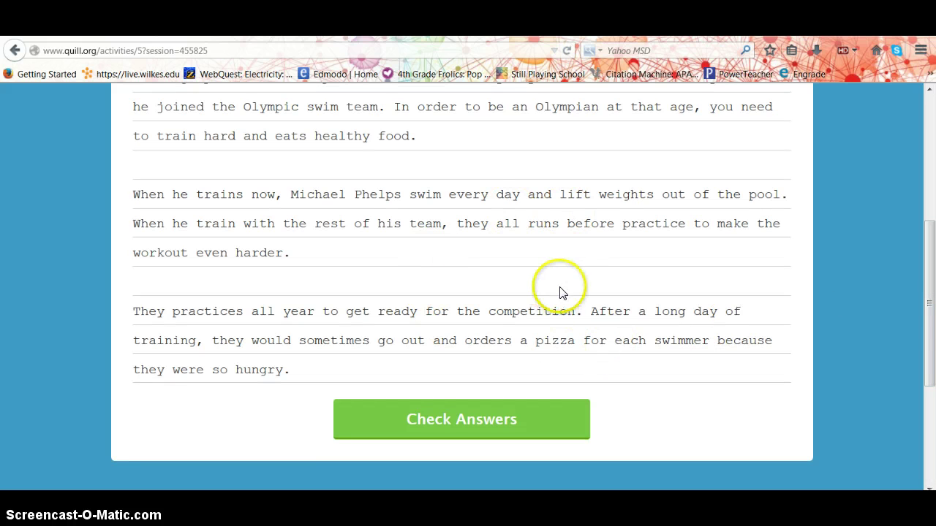
{"action": "left_click_drag", "start_coordinate": [925, 309], "coordinate": [931, 220]}
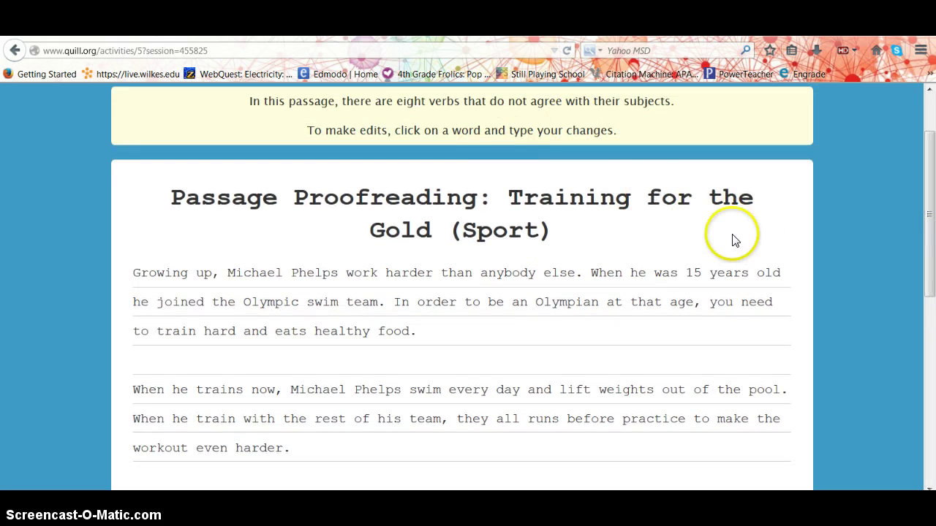
{"action": "left_click_drag", "start_coordinate": [931, 251], "coordinate": [911, 345]}
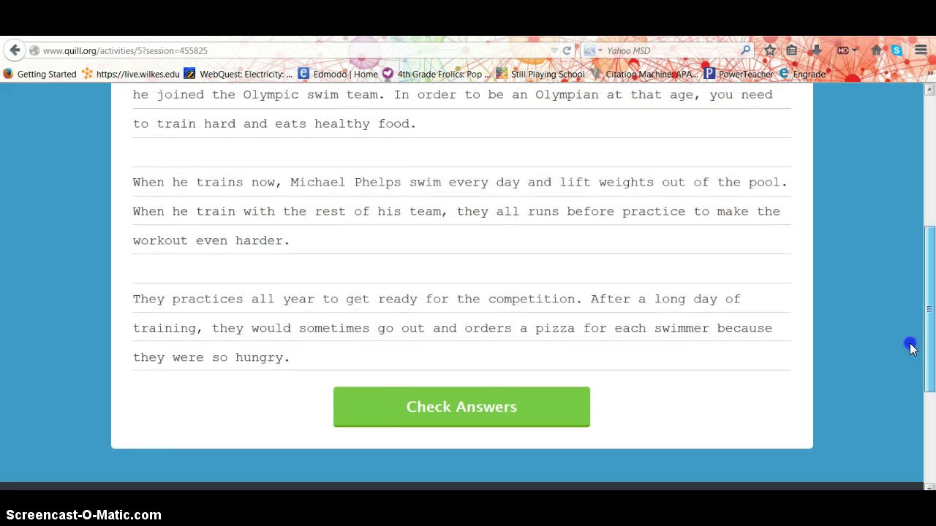
{"action": "left_click", "coordinate": [503, 401]}
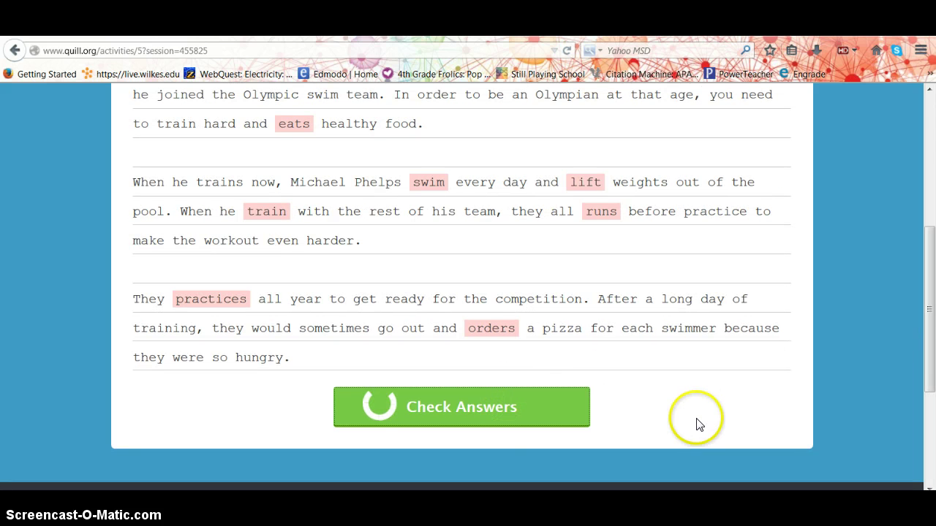
Review the 8 unsolved Noun-Verb Agreement items and continue to the sentence-rewriting exercise
{"action": "left_click", "coordinate": [930, 363]}
{"action": "left_click_drag", "start_coordinate": [930, 363], "coordinate": [930, 327]}
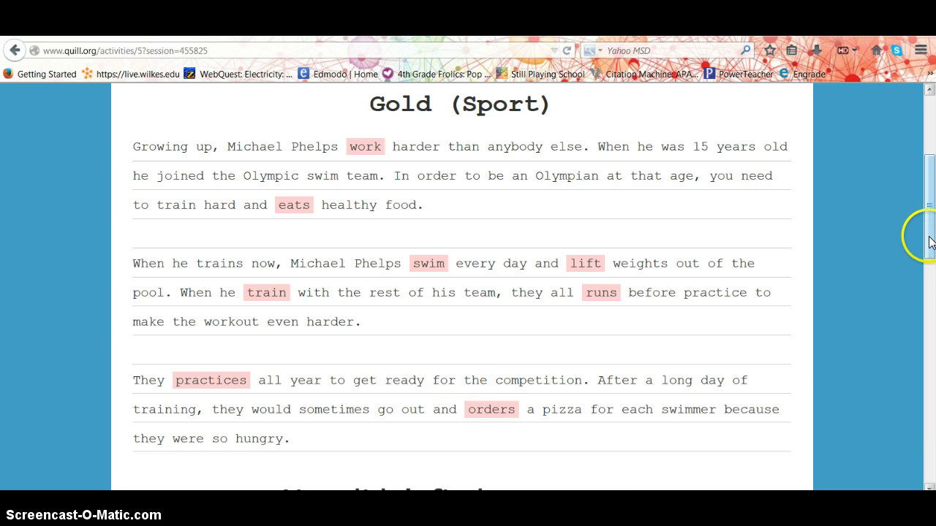
{"action": "left_click_drag", "start_coordinate": [927, 242], "coordinate": [926, 373]}
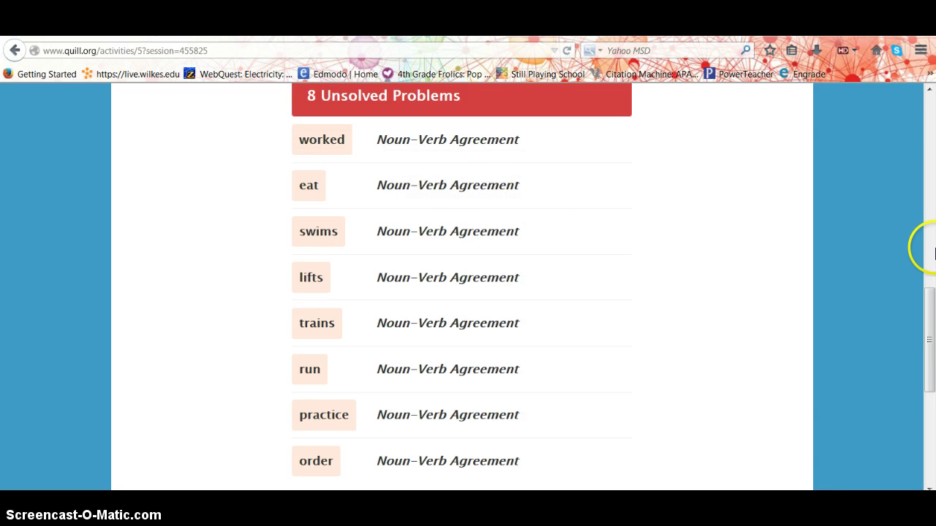
{"action": "left_click_drag", "start_coordinate": [930, 305], "coordinate": [929, 319]}
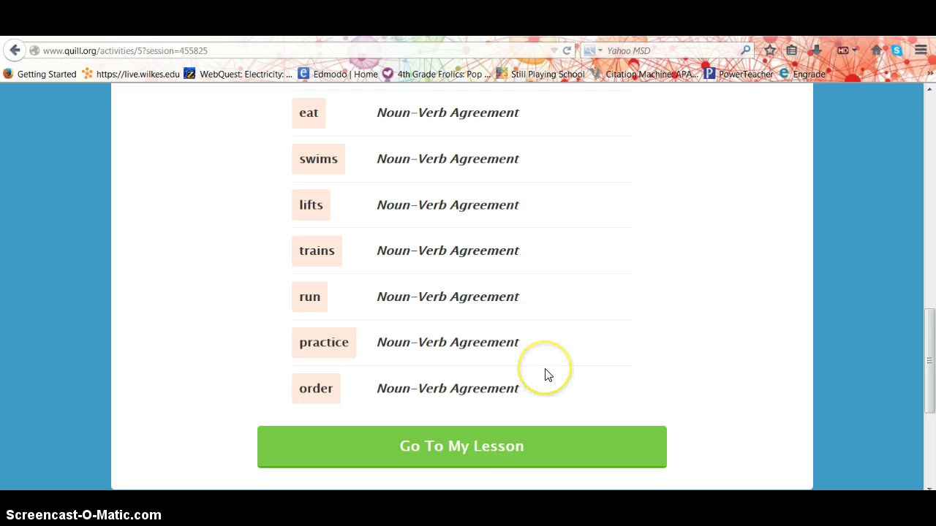
{"action": "left_click", "coordinate": [470, 447]}
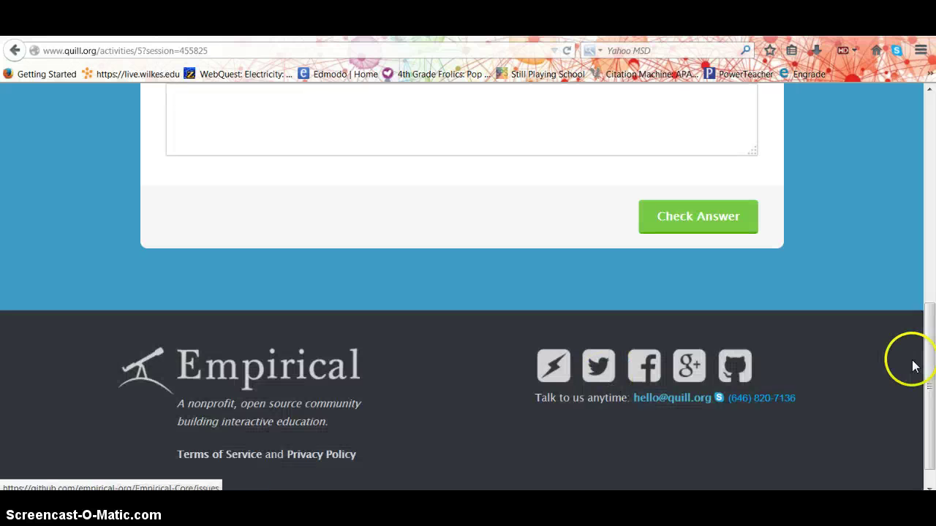
Write a corrected Miriam sentence in the answer box and submit it for checking
{"action": "left_click_drag", "start_coordinate": [927, 363], "coordinate": [930, 221]}
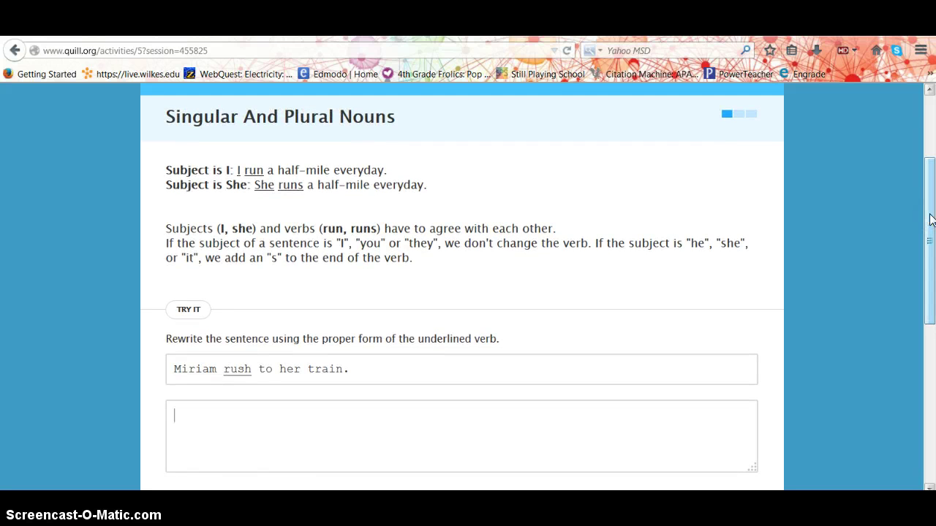
{"action": "left_click_drag", "start_coordinate": [931, 219], "coordinate": [930, 230]}
{"action": "left_click", "coordinate": [550, 252]}
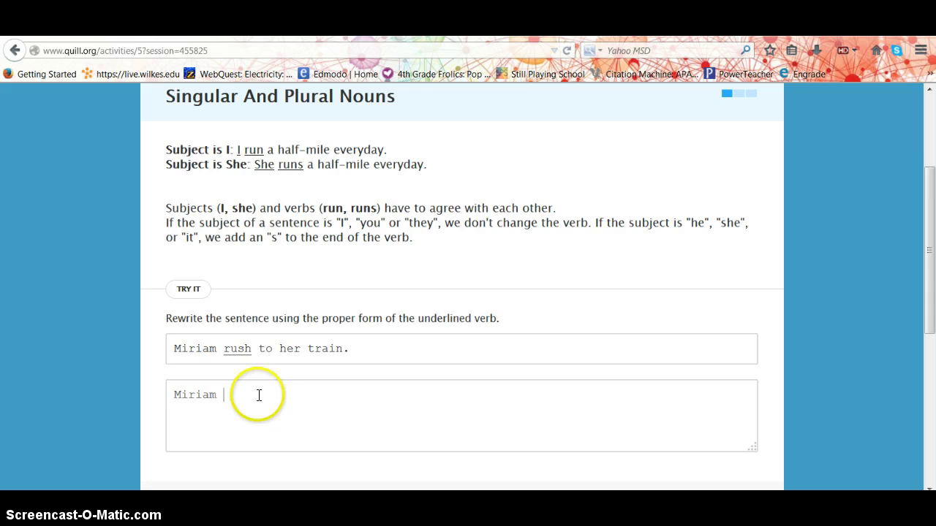
{"action": "type", "text": "rushed to her train."}
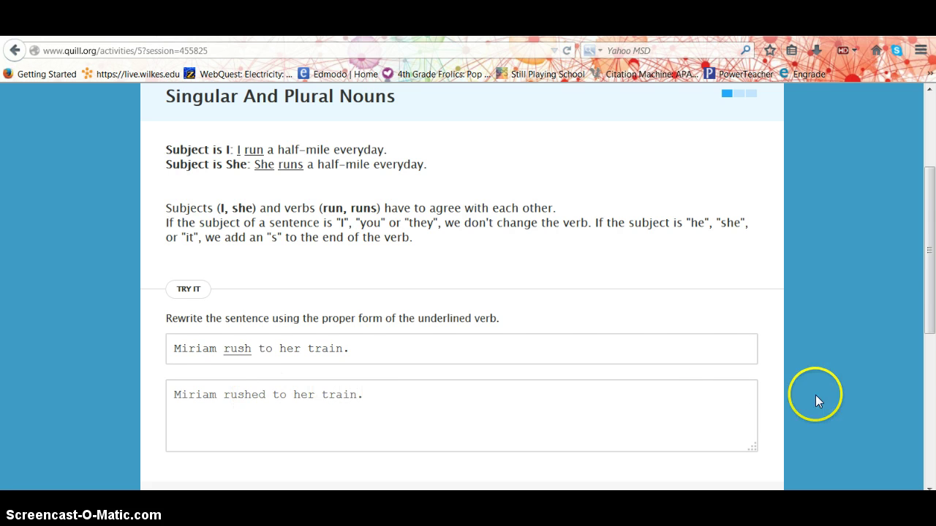
{"action": "left_click_drag", "start_coordinate": [927, 300], "coordinate": [927, 330]}
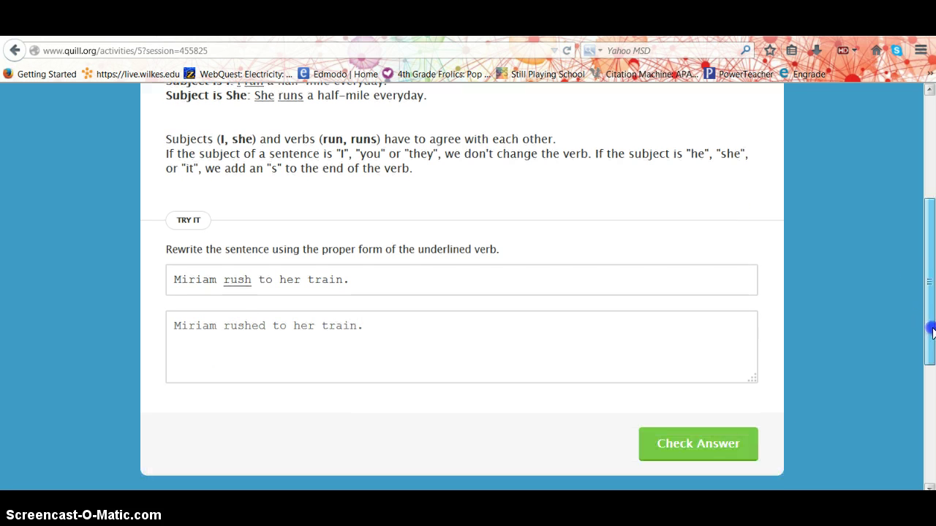
{"action": "left_click", "coordinate": [709, 450]}
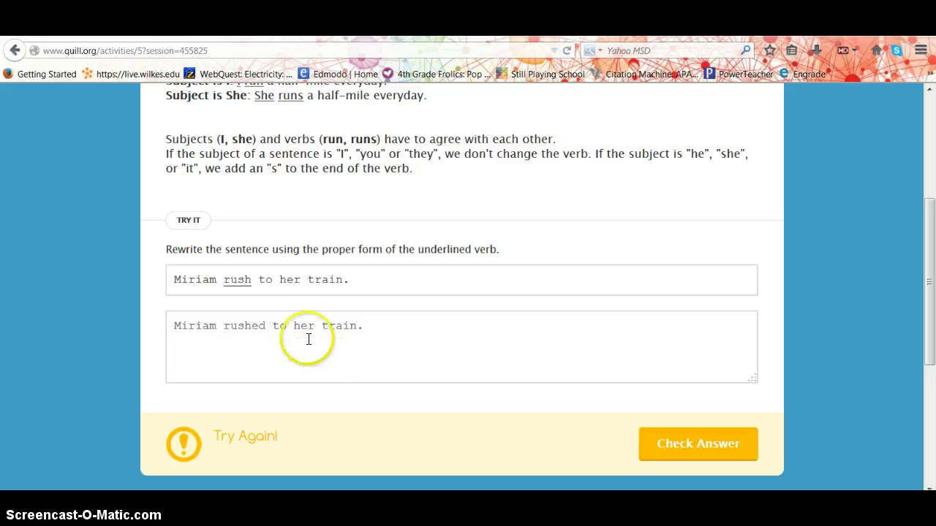
Change rushed to rushes so 'Miriam rushes to her train.' is accepted, then continue
{"action": "left_click", "coordinate": [269, 327]}
{"action": "key", "text": "BackSpace"}
{"action": "type", "text": "s"}
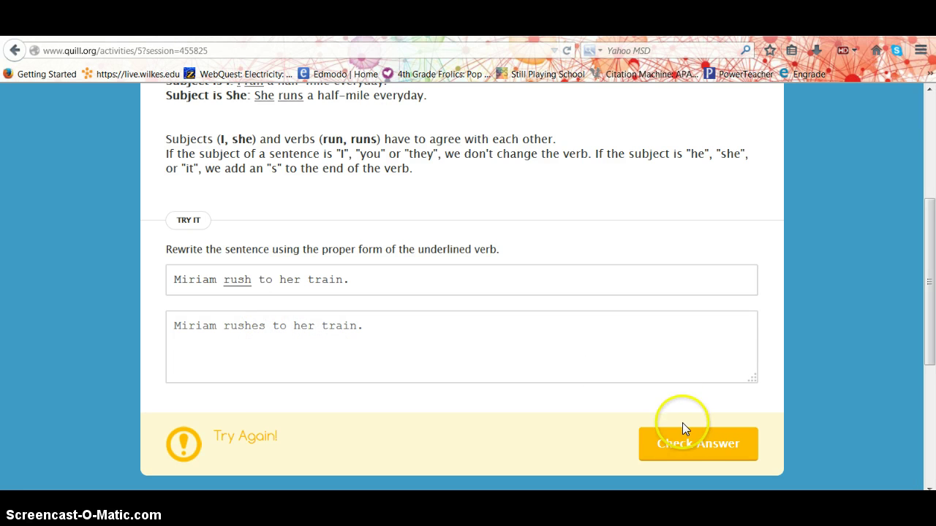
{"action": "left_click", "coordinate": [693, 446]}
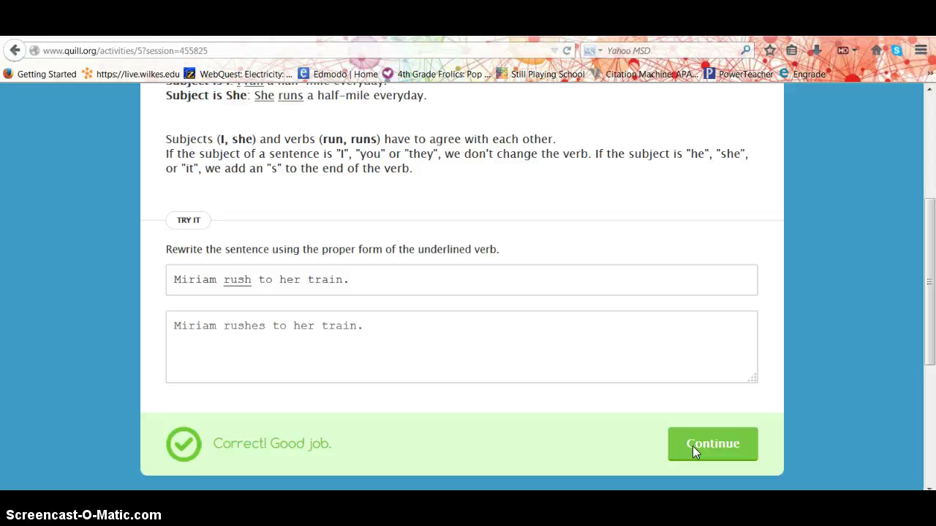
{"action": "left_click", "coordinate": [692, 446]}
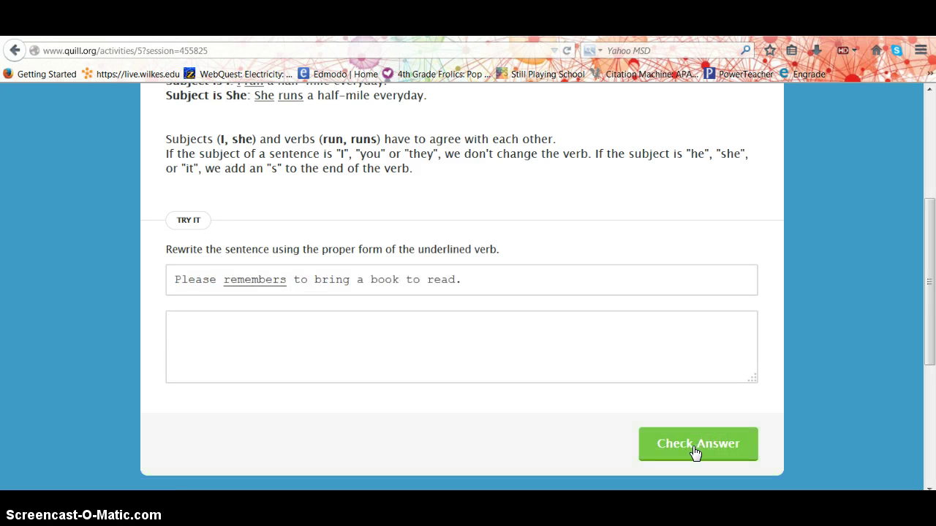
Answer 'Please remember to bring a book to read.' and advance to the next sentence
{"action": "type", "text": "Please remember to "}
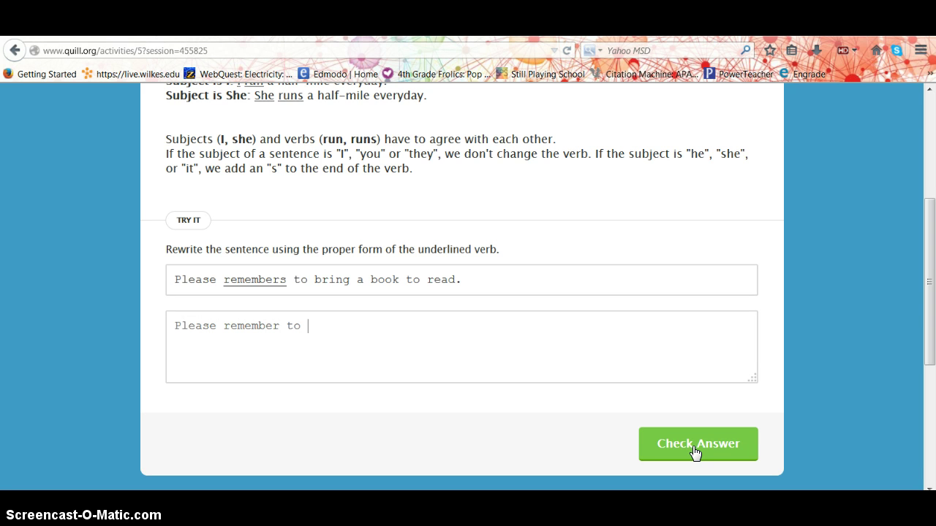
{"action": "type", "text": "bring a book to"}
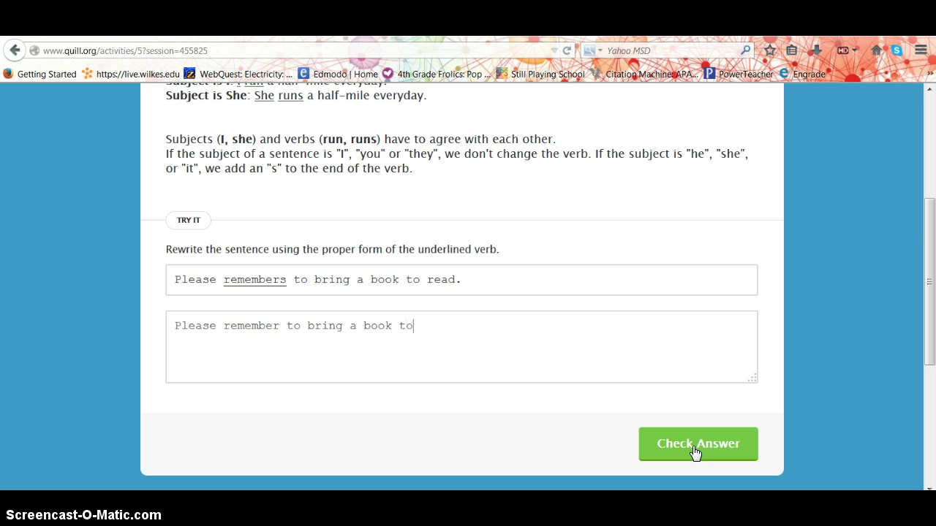
{"action": "type", "text": " read."}
{"action": "left_click", "coordinate": [711, 453]}
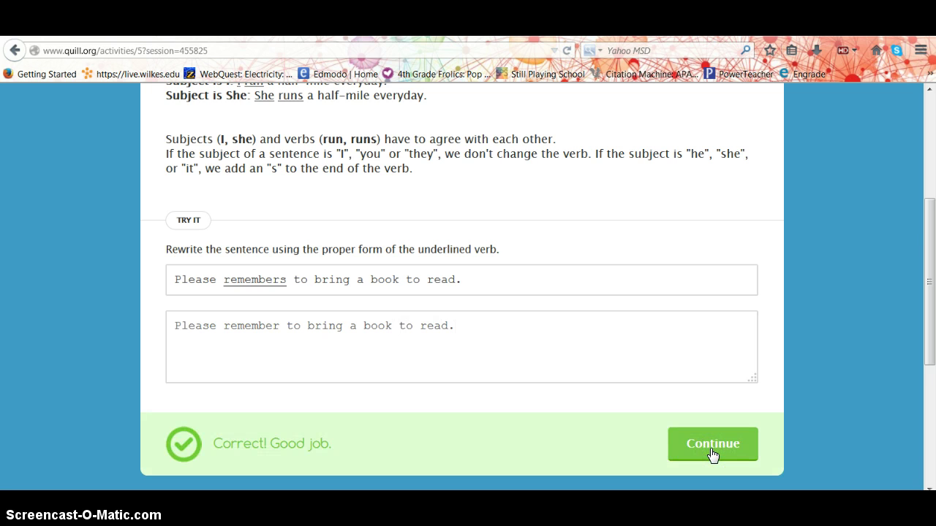
{"action": "left_click", "coordinate": [713, 453]}
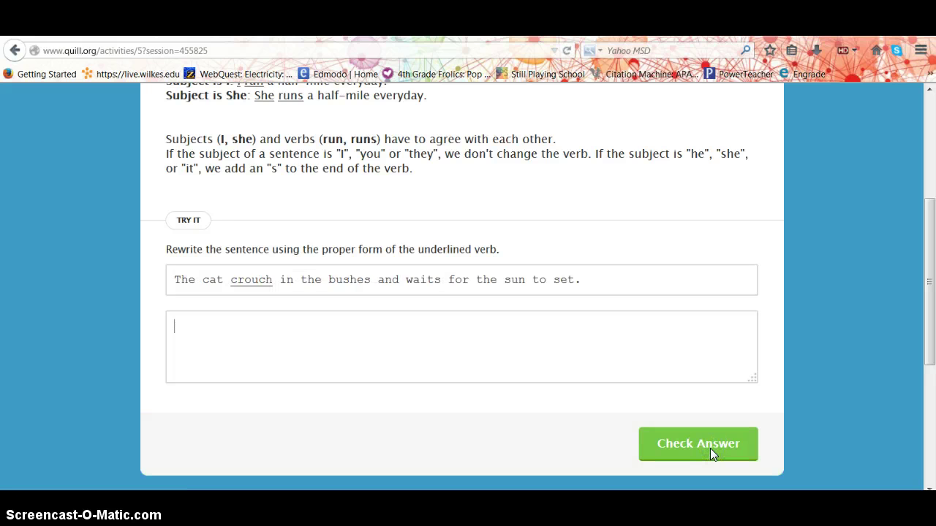
Submit the cat sentence, fix crouched to crouches, and finish the lesson with 66%
{"action": "type", "text": "The cat crouch"}
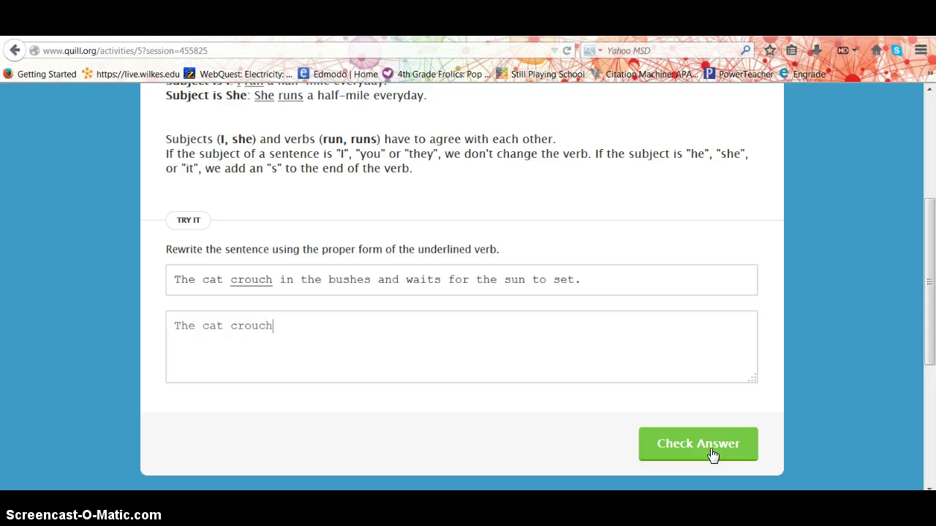
{"action": "type", "text": "ed in the bushes and wai"}
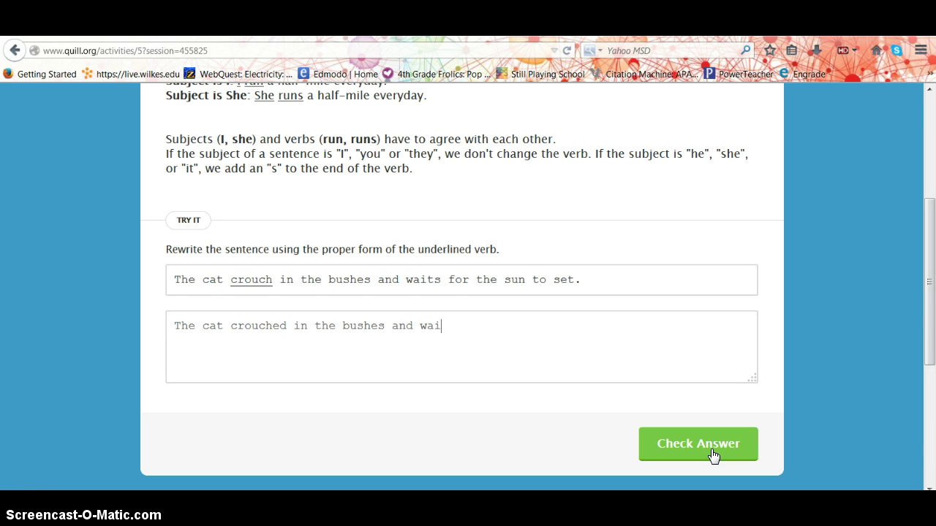
{"action": "type", "text": "ts for the sun to set."}
{"action": "left_click", "coordinate": [713, 455]}
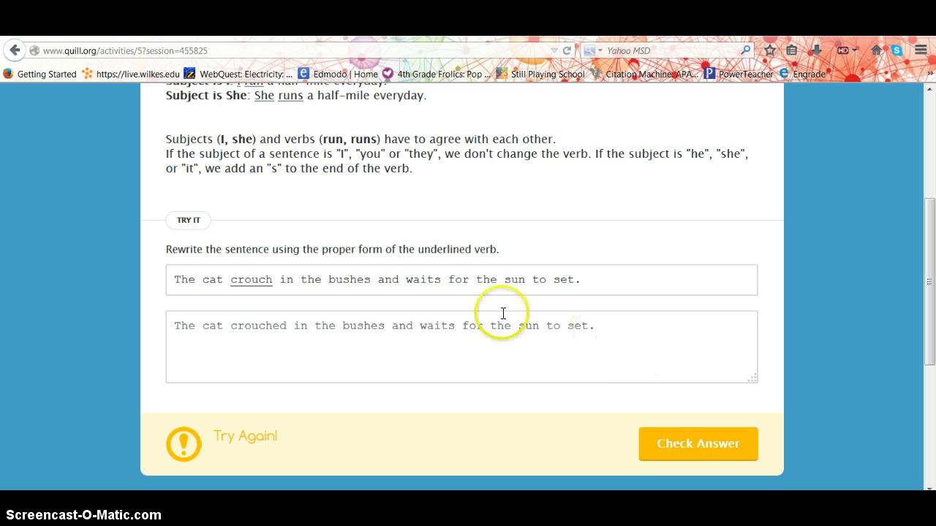
{"action": "left_click", "coordinate": [288, 328]}
{"action": "key", "text": "BackSpace"}
{"action": "key", "text": "BackSpace"}
{"action": "type", "text": "es"}
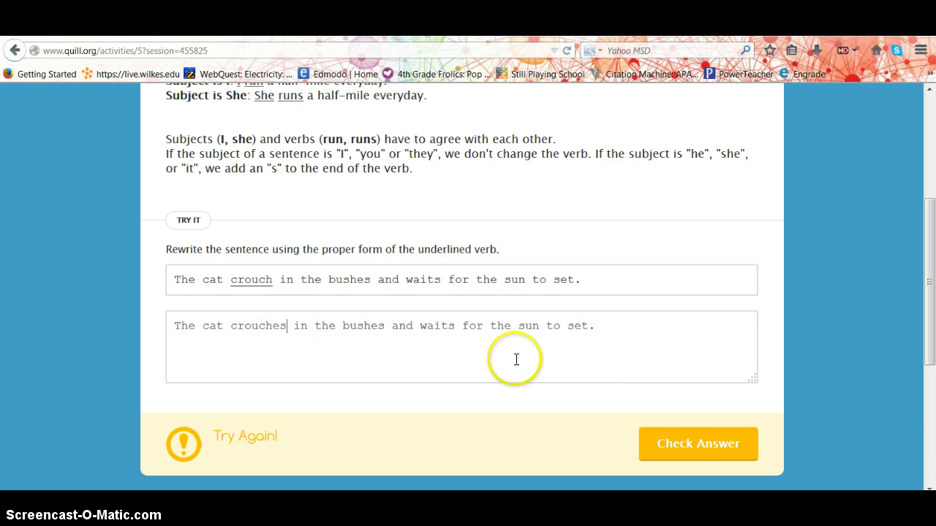
{"action": "left_click", "coordinate": [691, 446]}
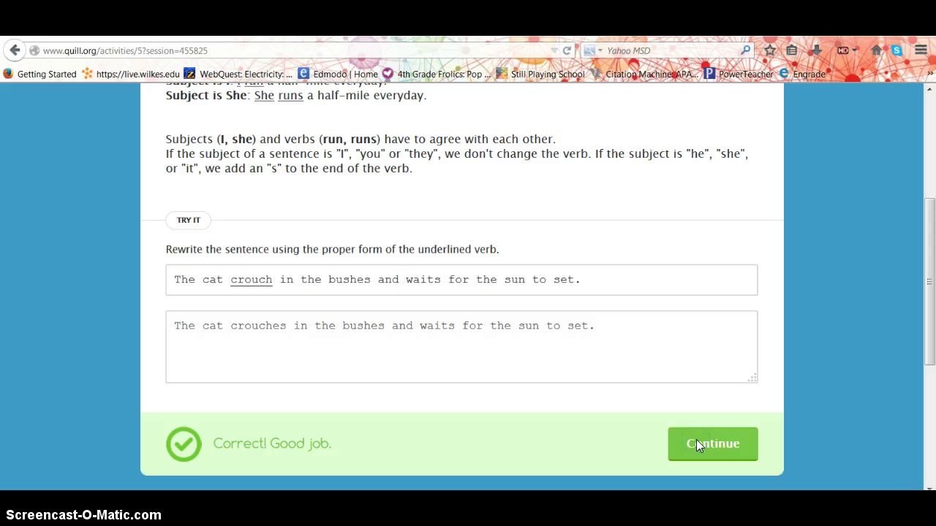
{"action": "left_click", "coordinate": [696, 444]}
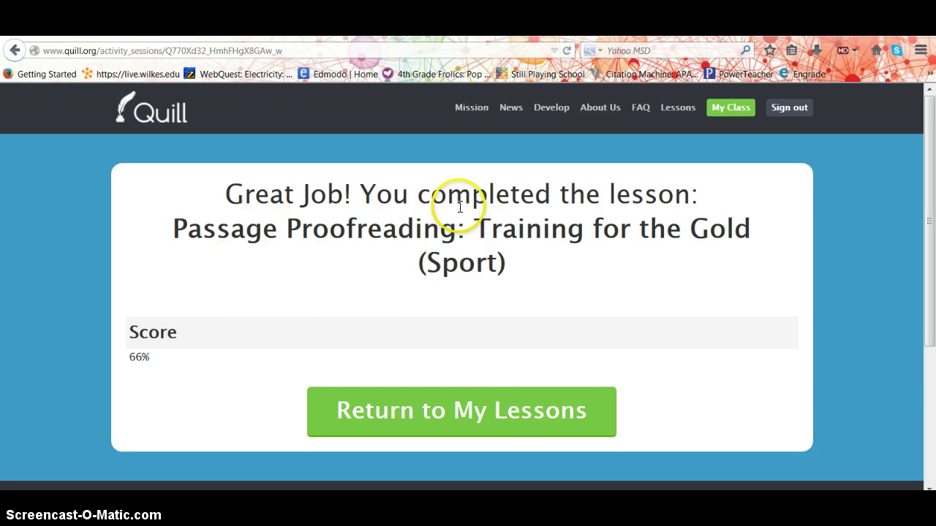
Return to the profile and check that Training for the Gold (Sport) appears under Completed Lessons
{"action": "left_click", "coordinate": [399, 412]}
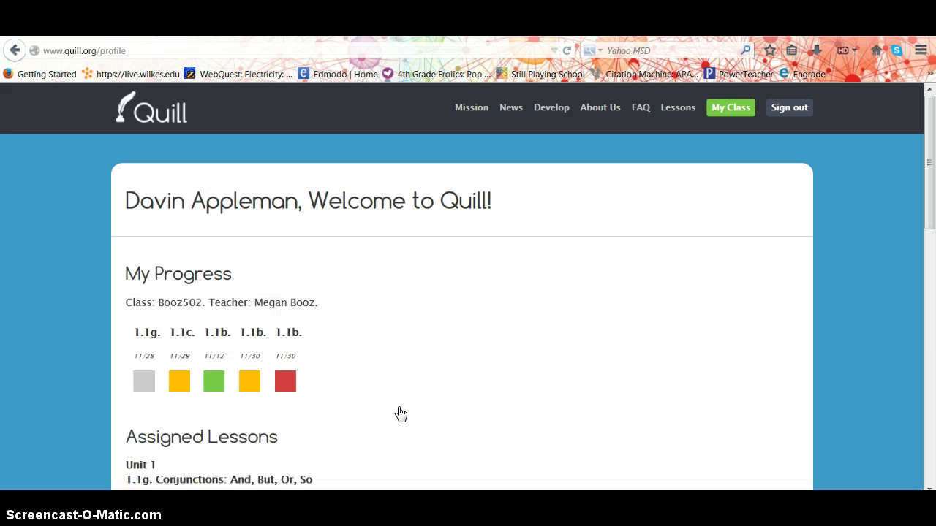
{"action": "mouse_move", "coordinate": [183, 387]}
{"action": "left_click", "coordinate": [931, 189]}
{"action": "mouse_move", "coordinate": [931, 188]}
{"action": "left_mouse_down"}
{"action": "mouse_move", "coordinate": [931, 392]}
{"action": "mouse_move", "coordinate": [930, 188]}
{"action": "left_mouse_up"}
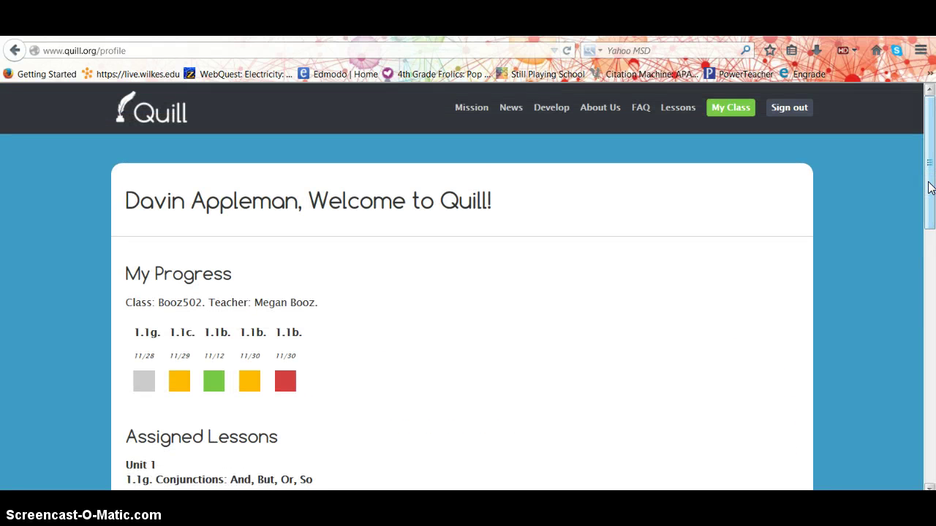